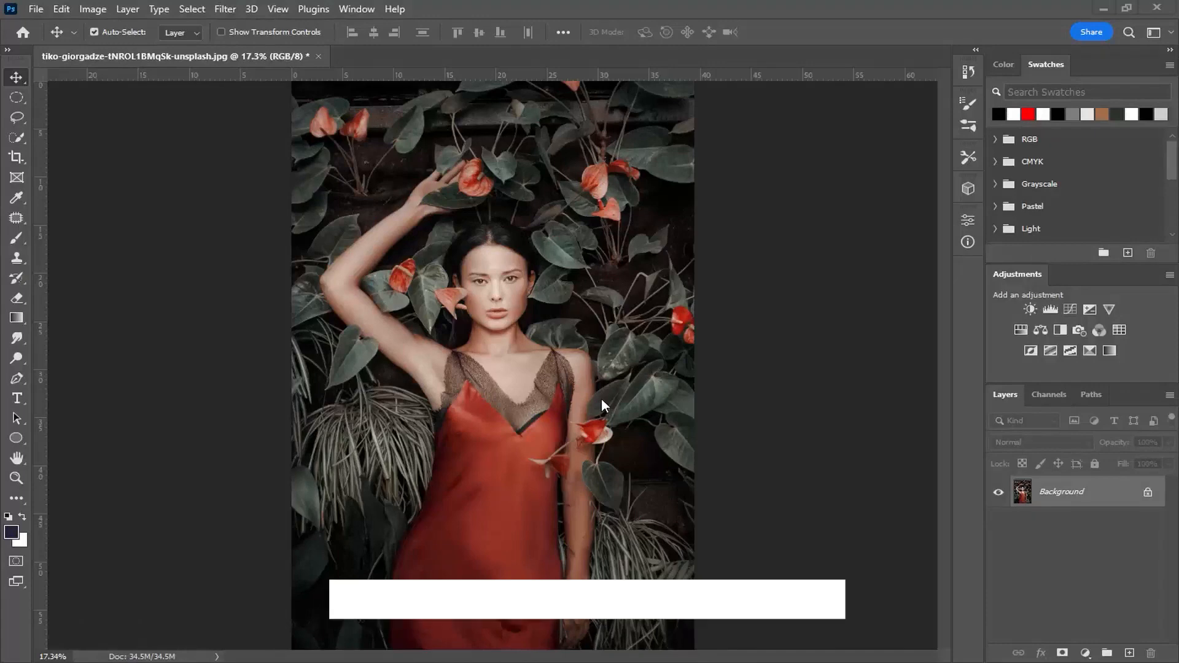
- Duplicate the Background layer, convert the copy to a smart object for smart filters, and hide the original
{"action": "key", "text": "ctrl+j"}
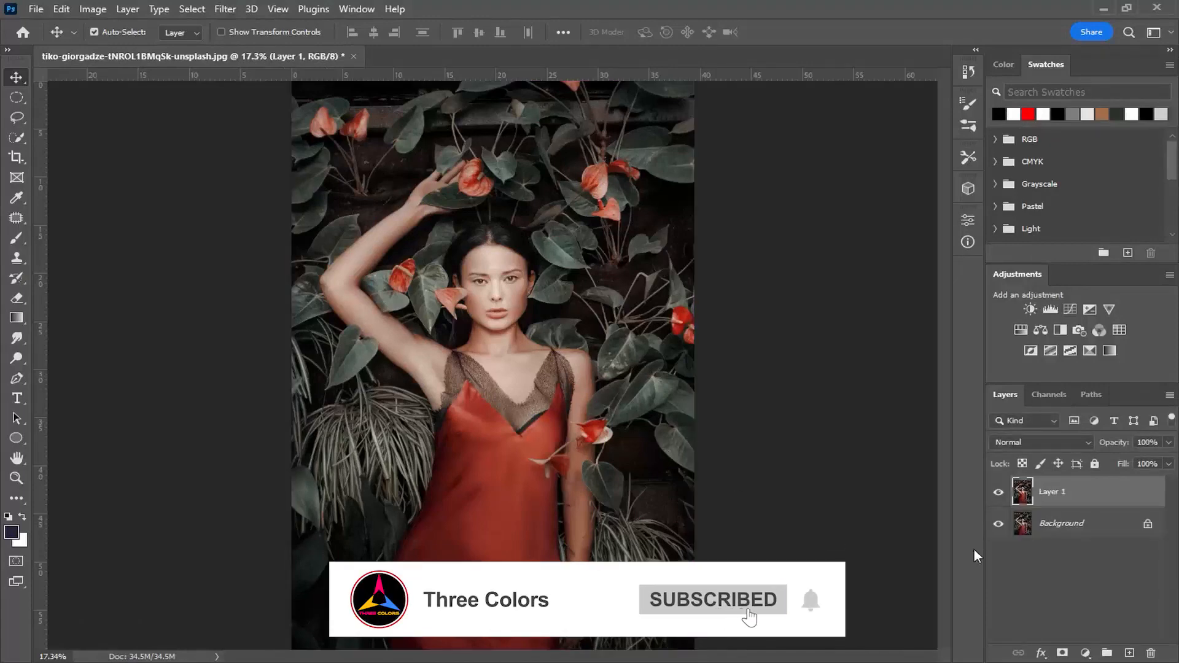
{"action": "left_click", "coordinate": [997, 523]}
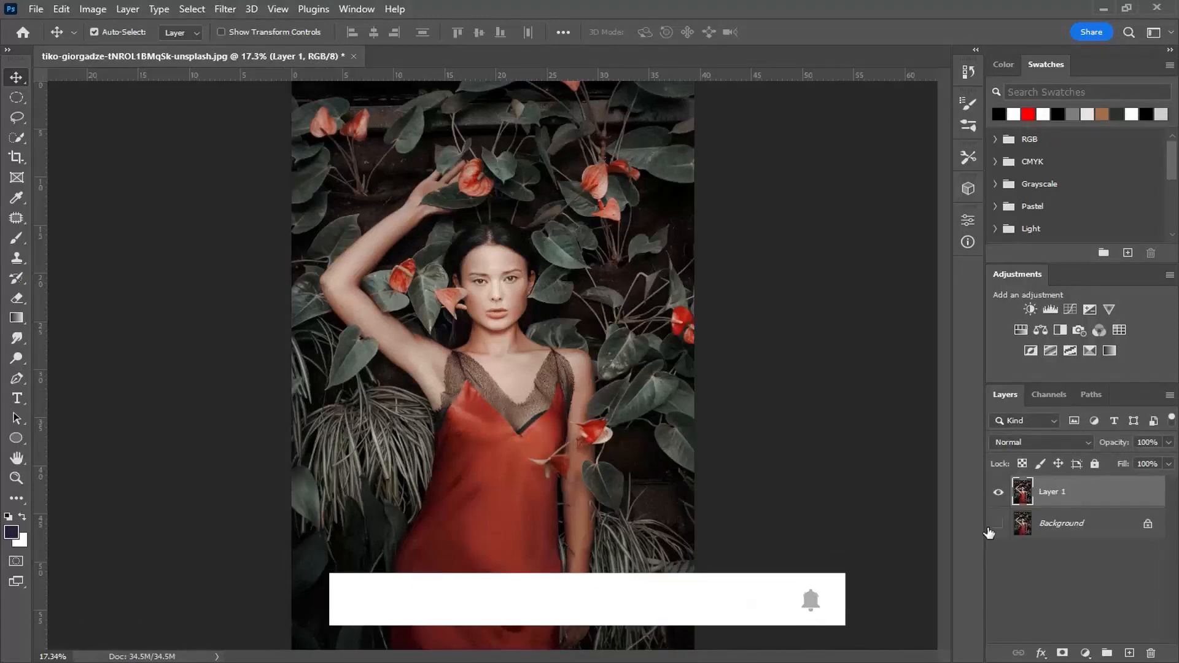
{"action": "left_click", "coordinate": [224, 9]}
{"action": "left_click", "coordinate": [226, 48]}
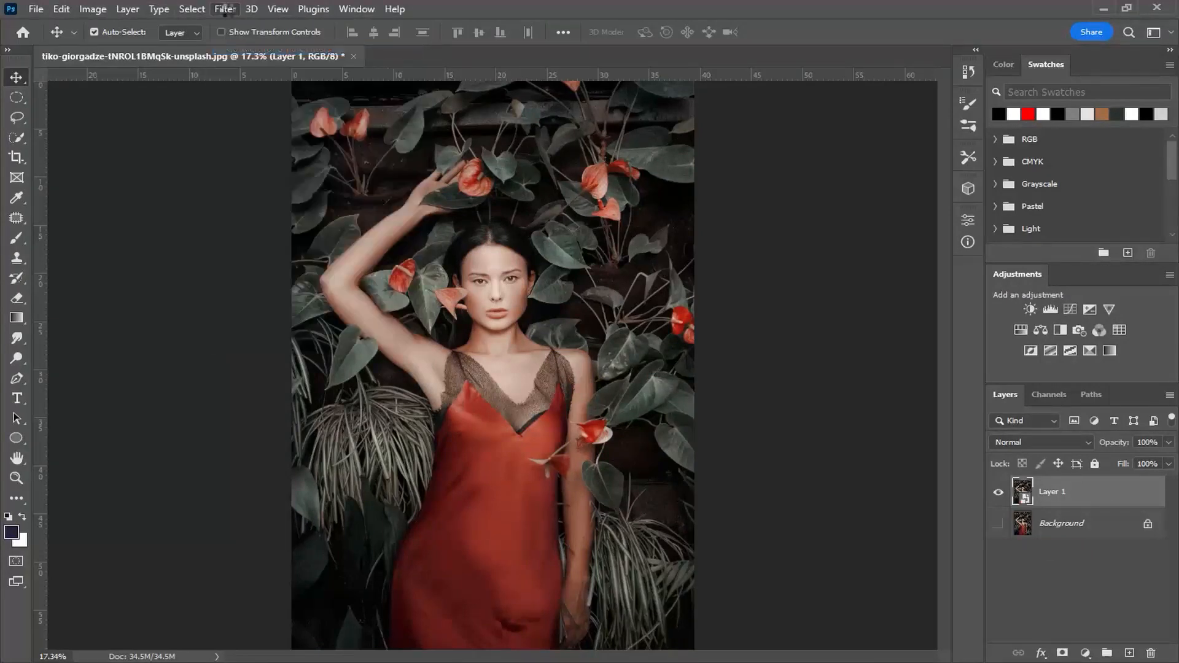
- In the Camera Raw filter, show a side-by-side before/after view and apply the CN16 preset from Style: Cinematic II
{"action": "left_click", "coordinate": [224, 8]}
{"action": "left_click", "coordinate": [249, 123]}
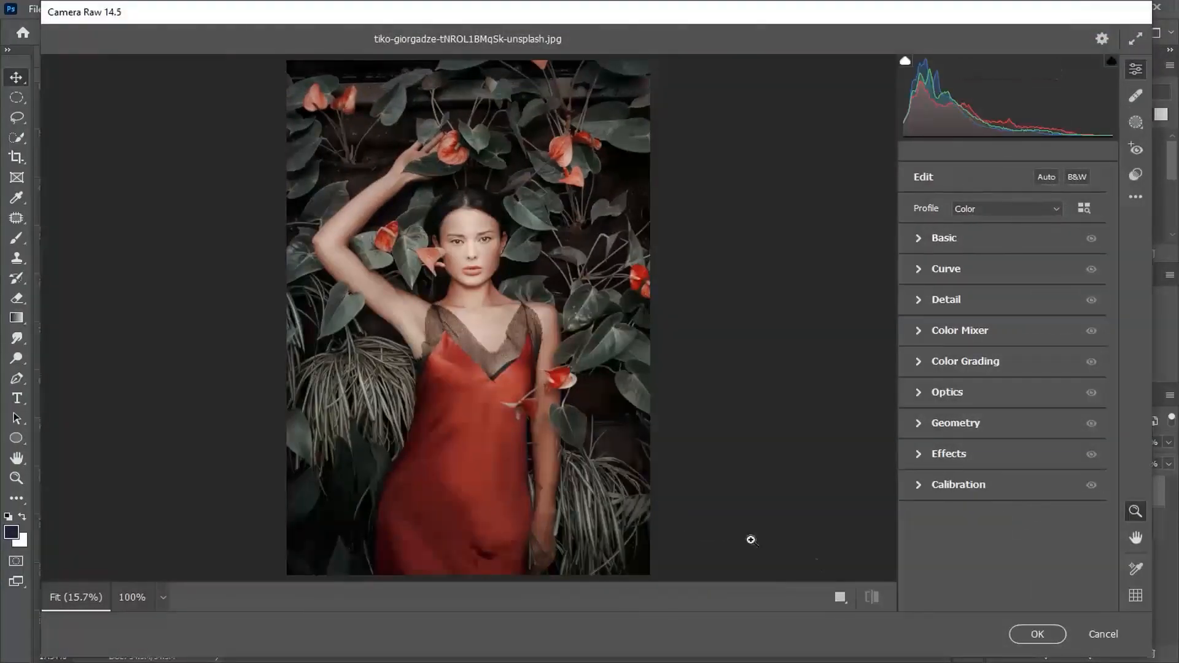
{"action": "left_click", "coordinate": [838, 598]}
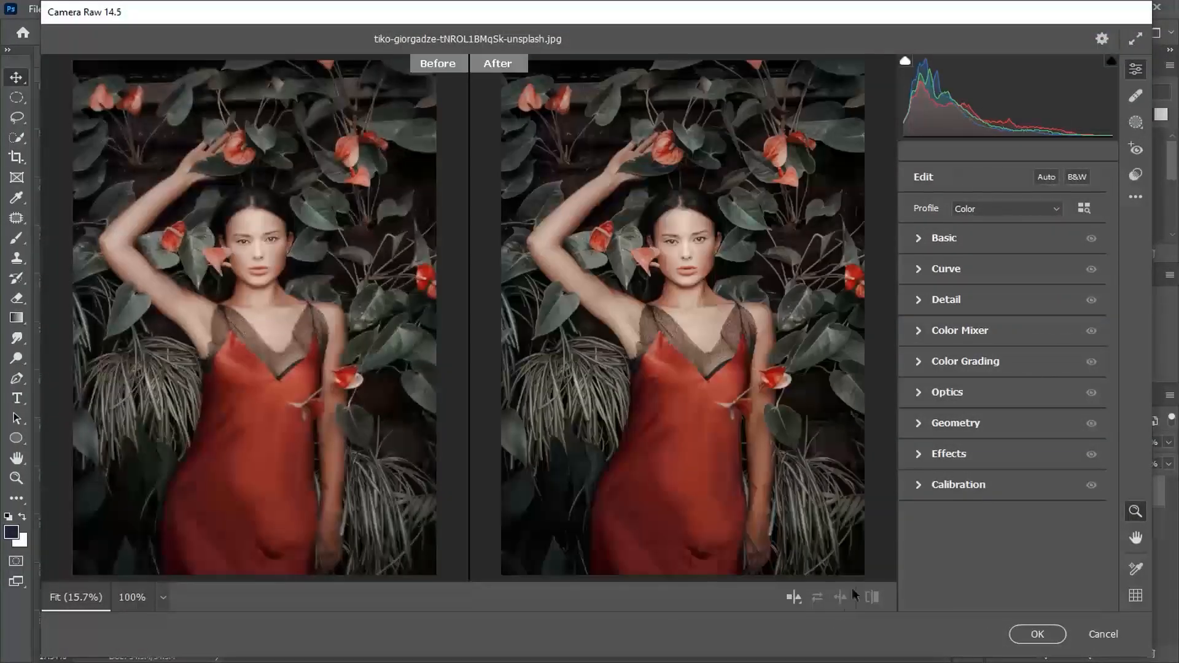
{"action": "left_click", "coordinate": [1137, 176]}
{"action": "scroll", "coordinate": [1028, 249], "scroll_direction": "down", "scroll_amount": 3}
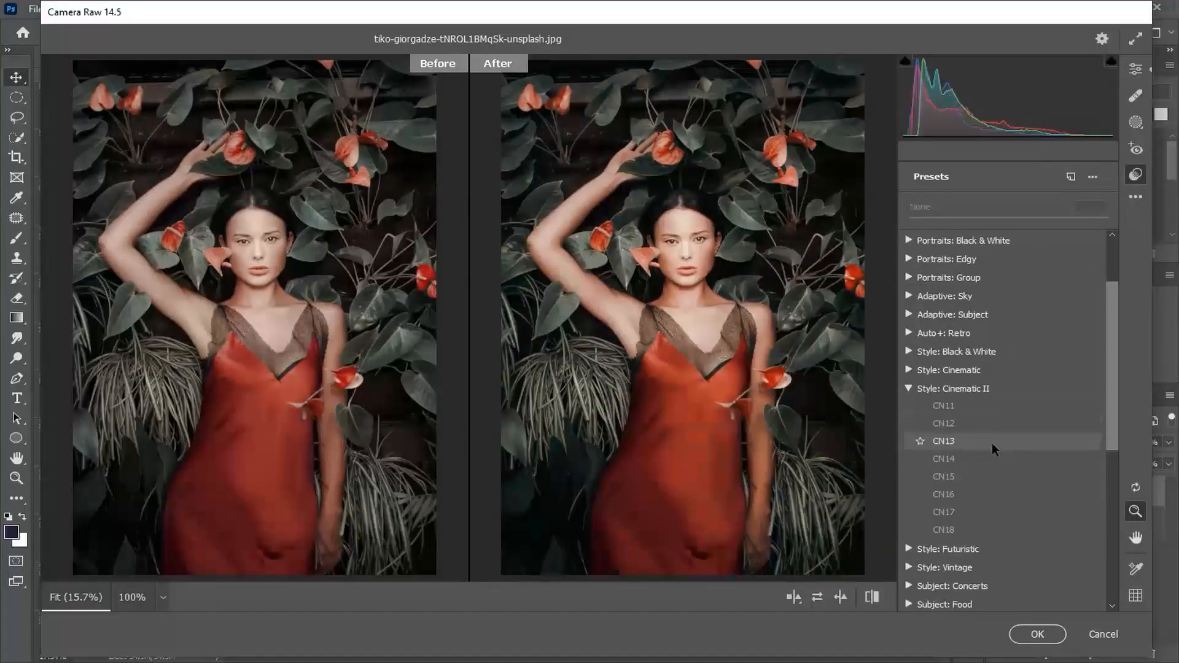
{"action": "left_click", "coordinate": [984, 495]}
- In the Basic adjustments, set Temperature -11, Tint +1, Contrast +4, Highlights +15, Shadows -44, Whites -33 and Blacks -13
{"action": "left_click", "coordinate": [1135, 69]}
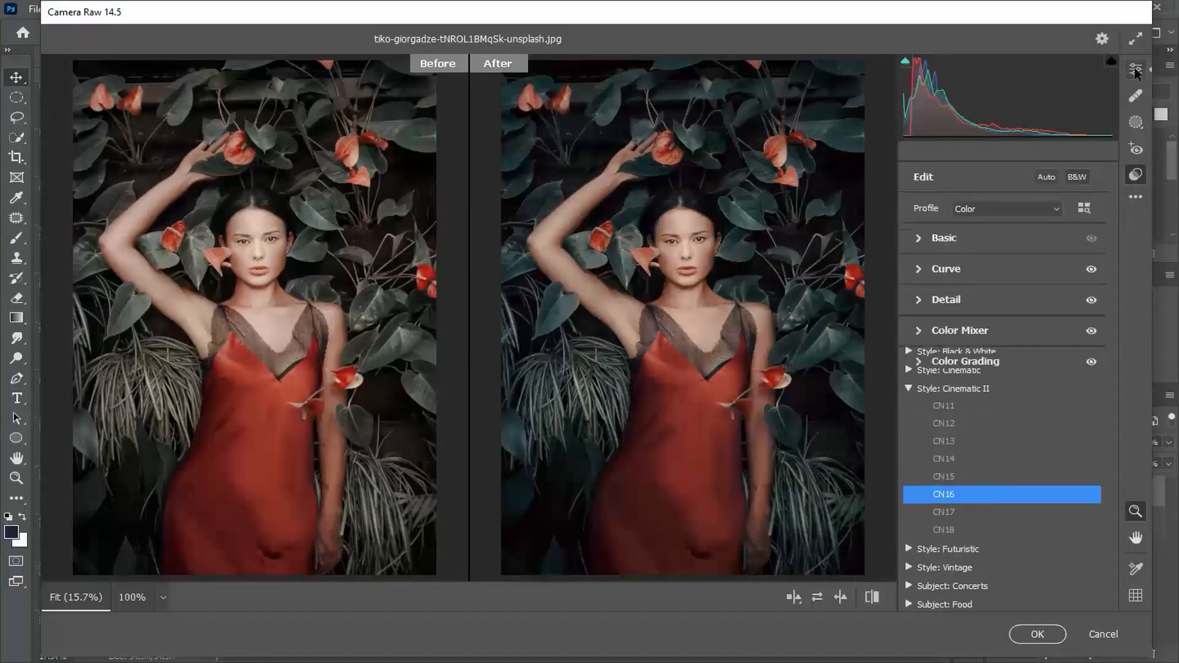
{"action": "left_click", "coordinate": [921, 235]}
{"action": "left_click_drag", "start_coordinate": [1001, 253], "coordinate": [1007, 286]}
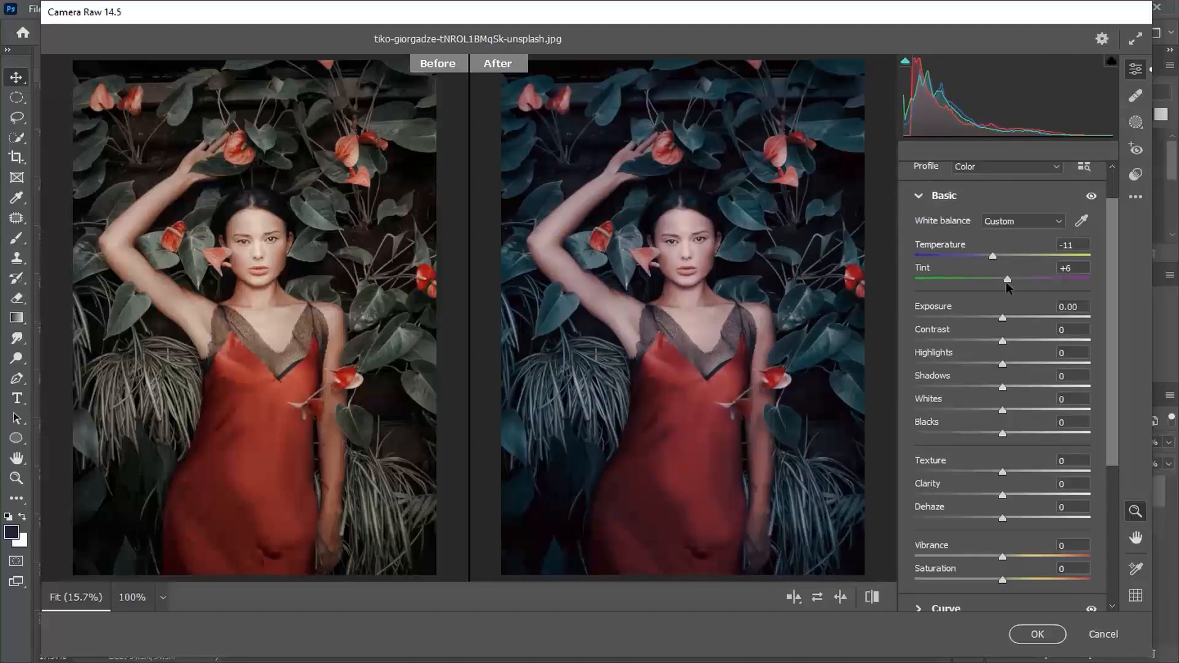
{"action": "left_click_drag", "start_coordinate": [1004, 279], "coordinate": [1016, 366]}
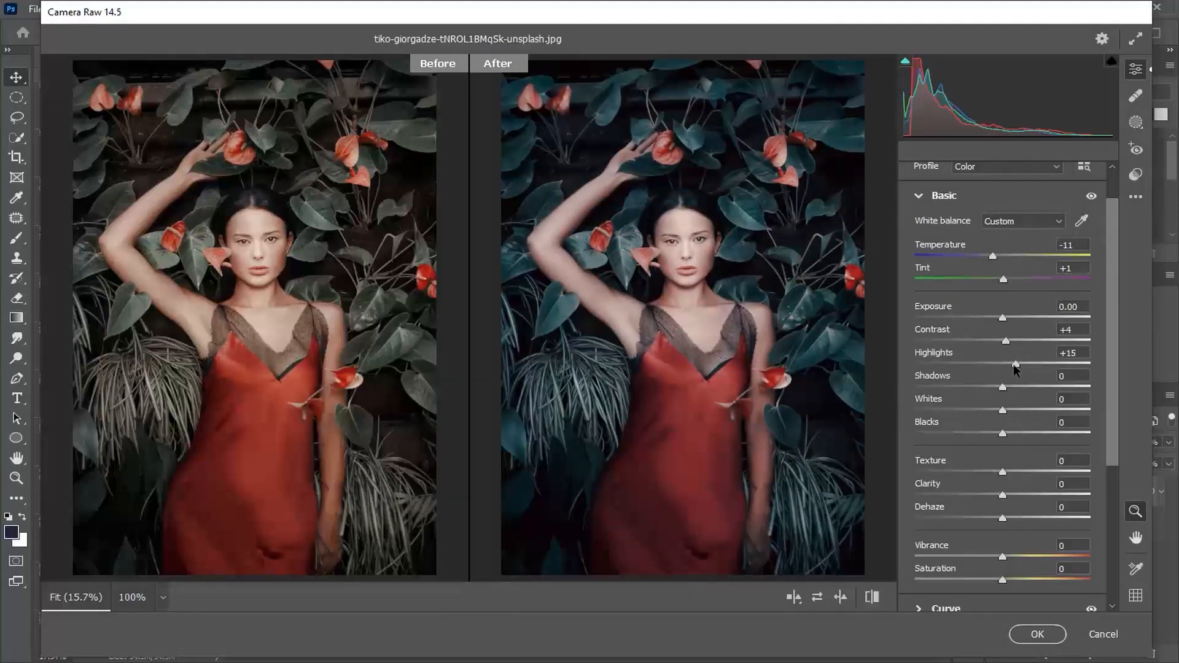
{"action": "left_click_drag", "start_coordinate": [1003, 387], "coordinate": [993, 447]}
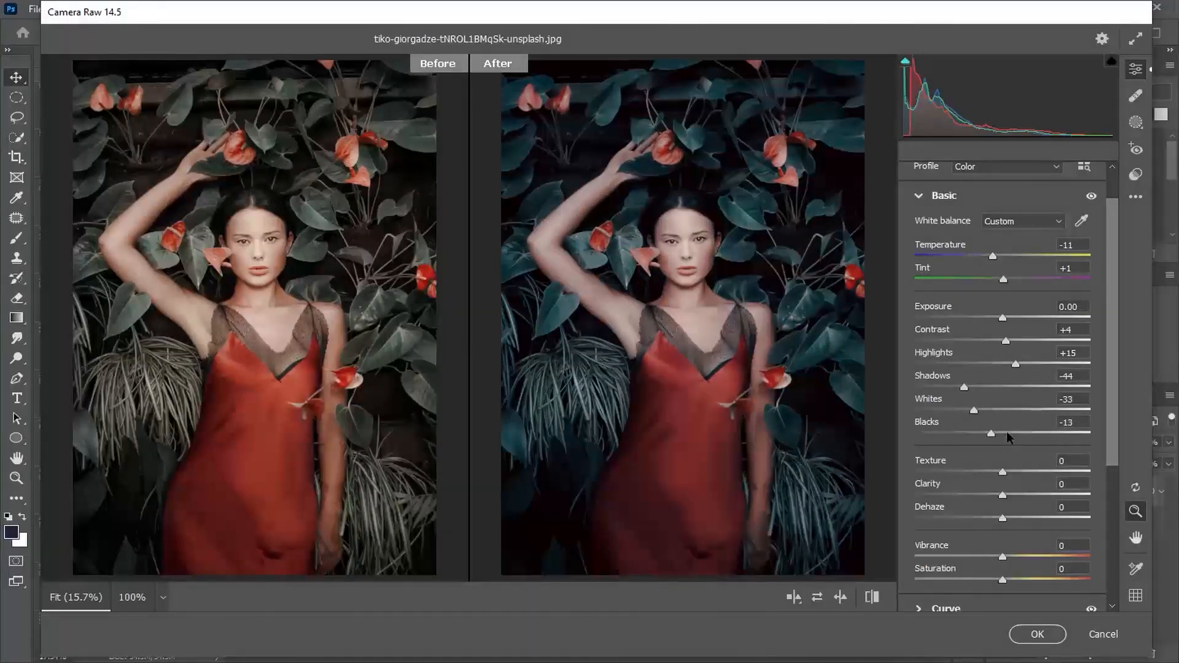
- Set Texture to +5 and Clarity to +3 in the Basic adjustments, and fine-tune Vibrance and Saturation
{"action": "left_click_drag", "start_coordinate": [1002, 472], "coordinate": [1005, 495]}
{"action": "scroll", "coordinate": [1091, 460], "scroll_direction": "down", "scroll_amount": 3}
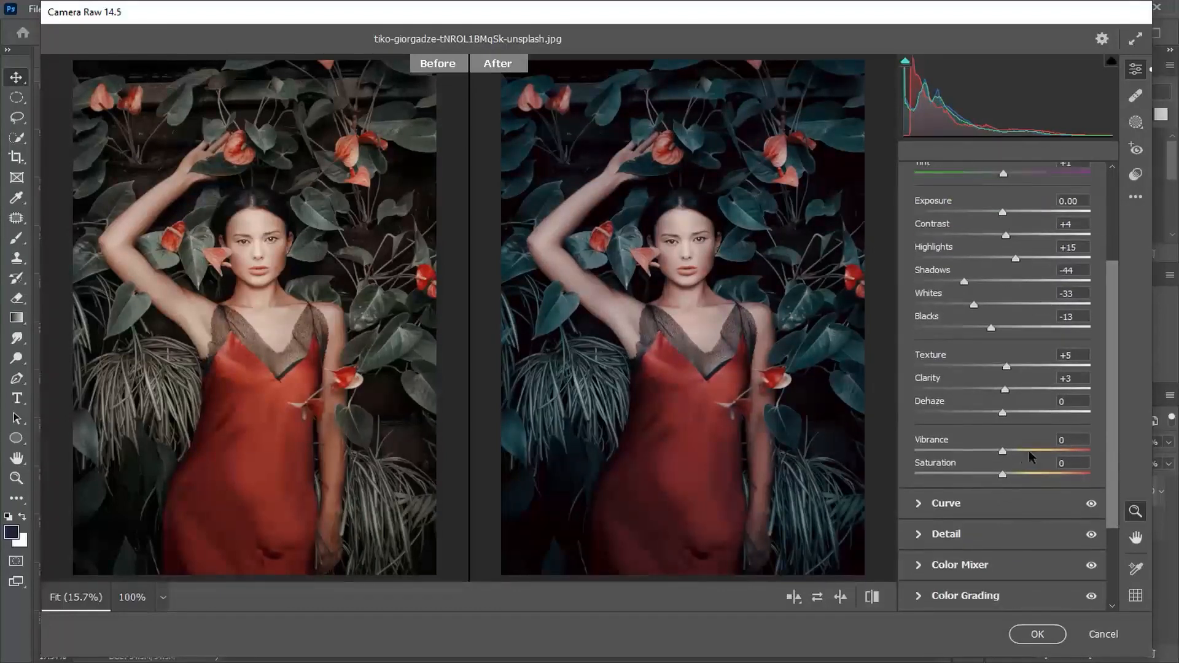
{"action": "left_click_drag", "start_coordinate": [1002, 451], "coordinate": [1006, 477]}
{"action": "scroll", "coordinate": [965, 497], "scroll_direction": "up", "scroll_amount": 5}
{"action": "left_click", "coordinate": [939, 239]}
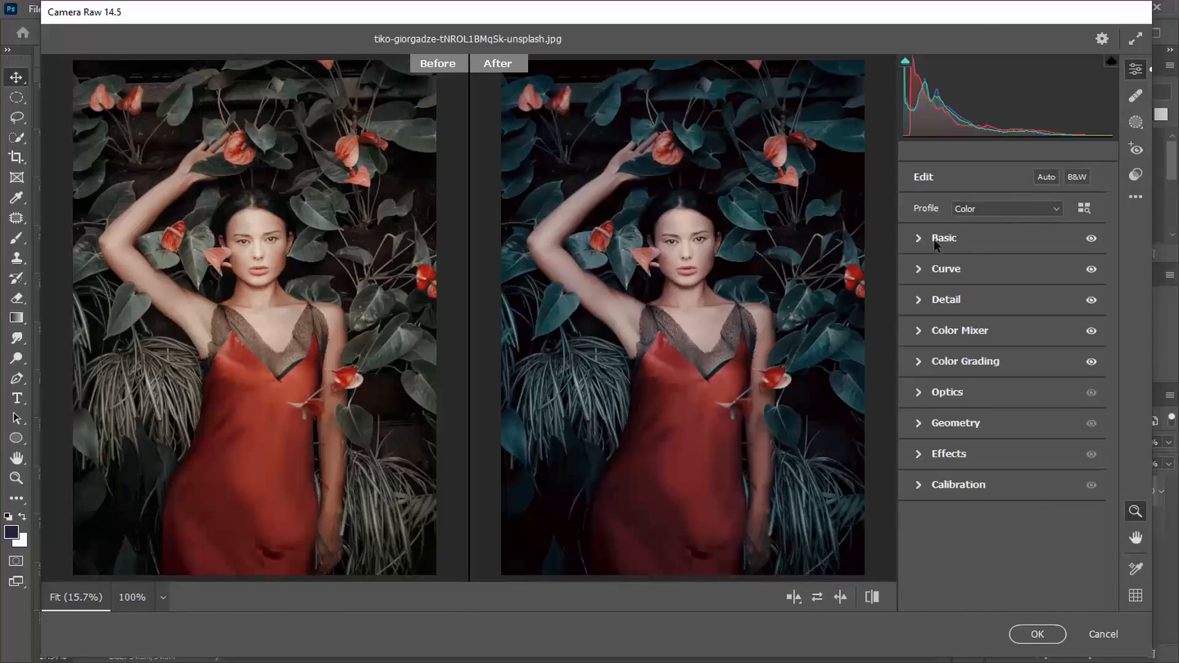
- In the Color Mixer, set the luminance of Reds to +23, Oranges to +8 and Yellows to +79
{"action": "left_click", "coordinate": [960, 340]}
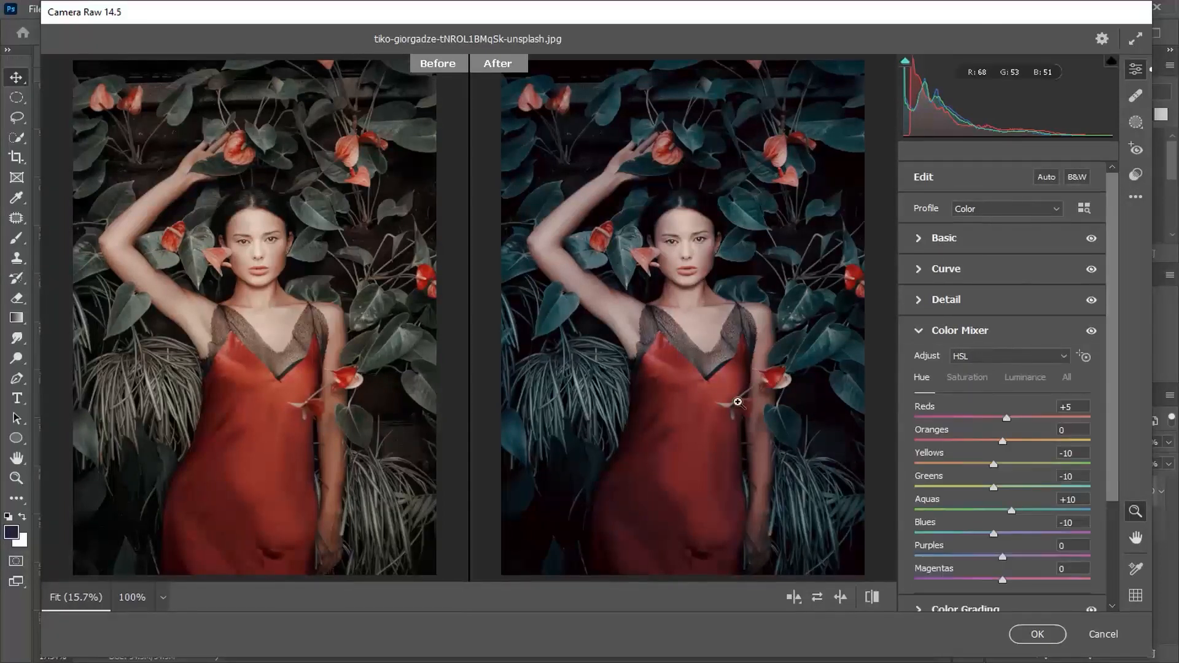
{"action": "left_click", "coordinate": [1021, 377]}
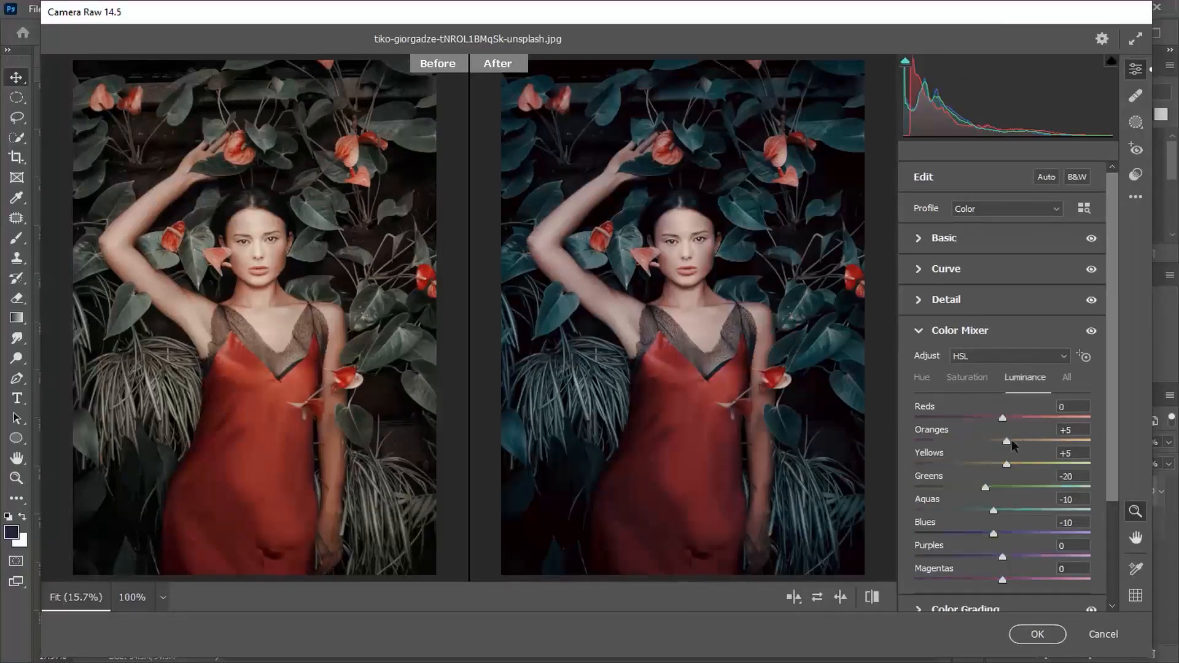
{"action": "mouse_move", "coordinate": [1028, 423]}
{"action": "left_mouse_down"}
{"action": "mouse_move", "coordinate": [998, 429]}
{"action": "mouse_move", "coordinate": [1032, 425]}
{"action": "left_mouse_up"}
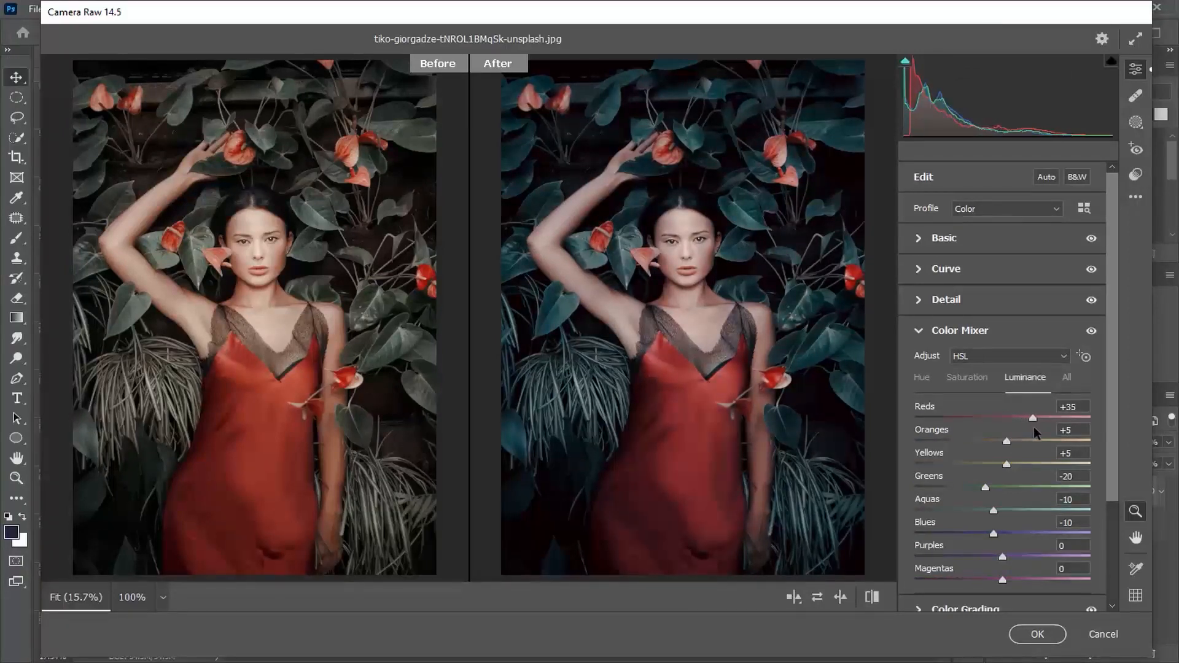
{"action": "left_click_drag", "start_coordinate": [1006, 441], "coordinate": [938, 471]}
{"action": "left_click_drag", "start_coordinate": [717, 289], "coordinate": [797, 242]}
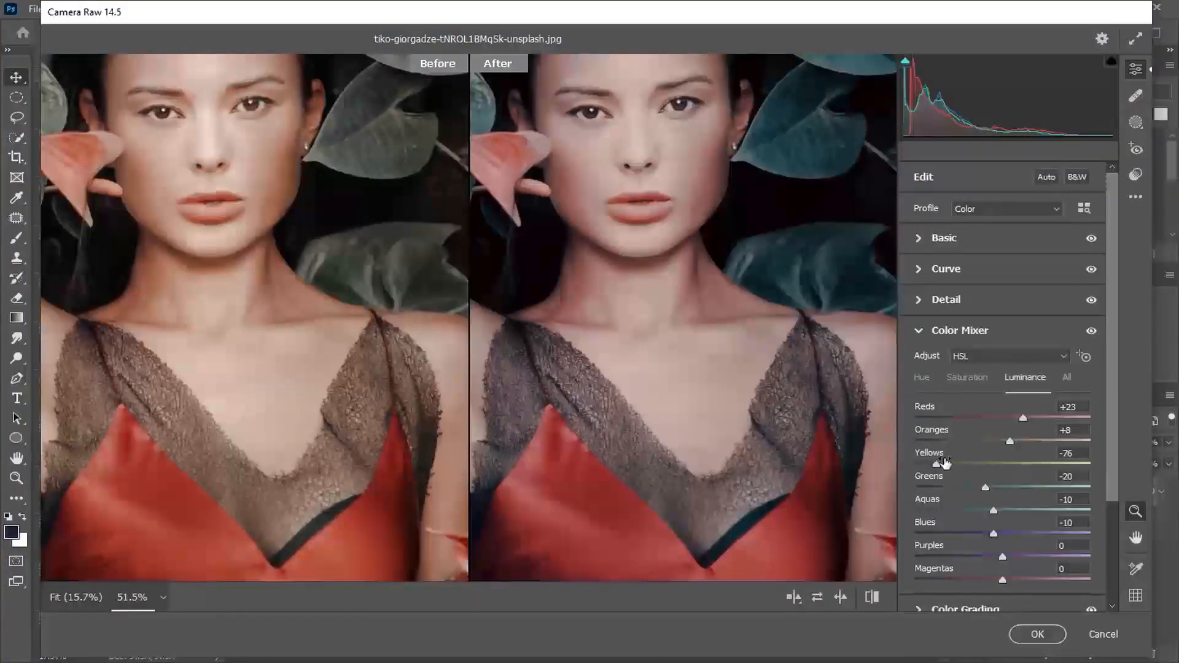
{"action": "left_click_drag", "start_coordinate": [949, 463], "coordinate": [1035, 464]}
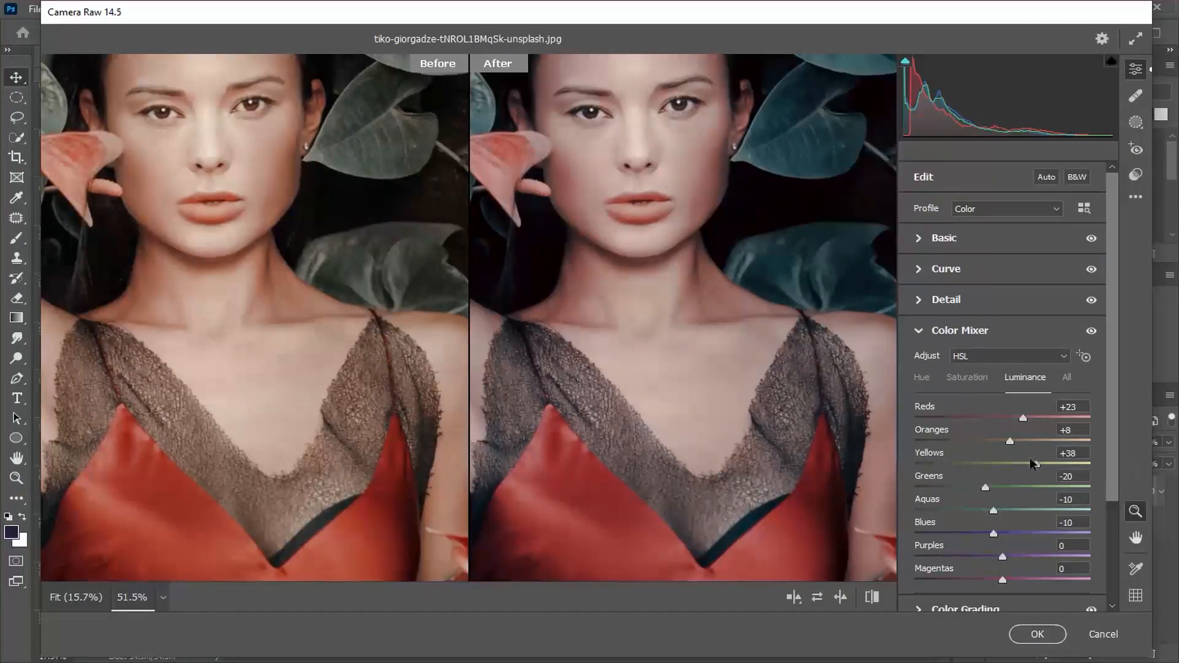
{"action": "left_click_drag", "start_coordinate": [1036, 468], "coordinate": [1071, 477]}
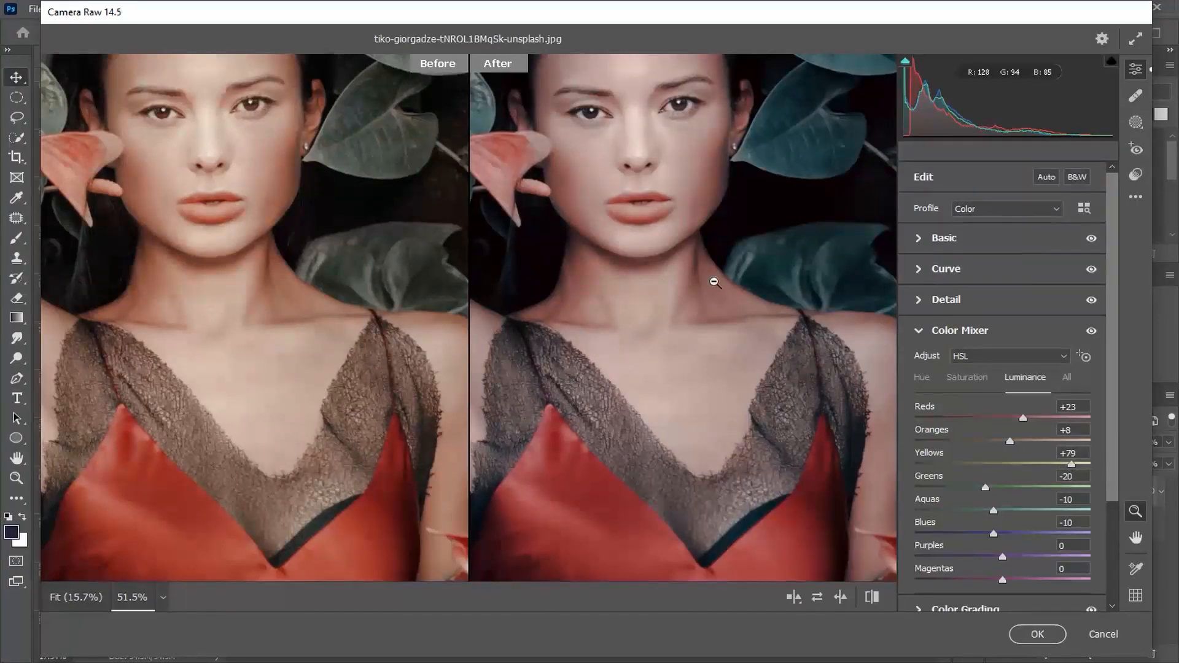
{"action": "left_click", "coordinate": [713, 281]}
- Set the Color Mixer saturation of Reds to +15 and Oranges to +2
{"action": "left_click", "coordinate": [968, 376]}
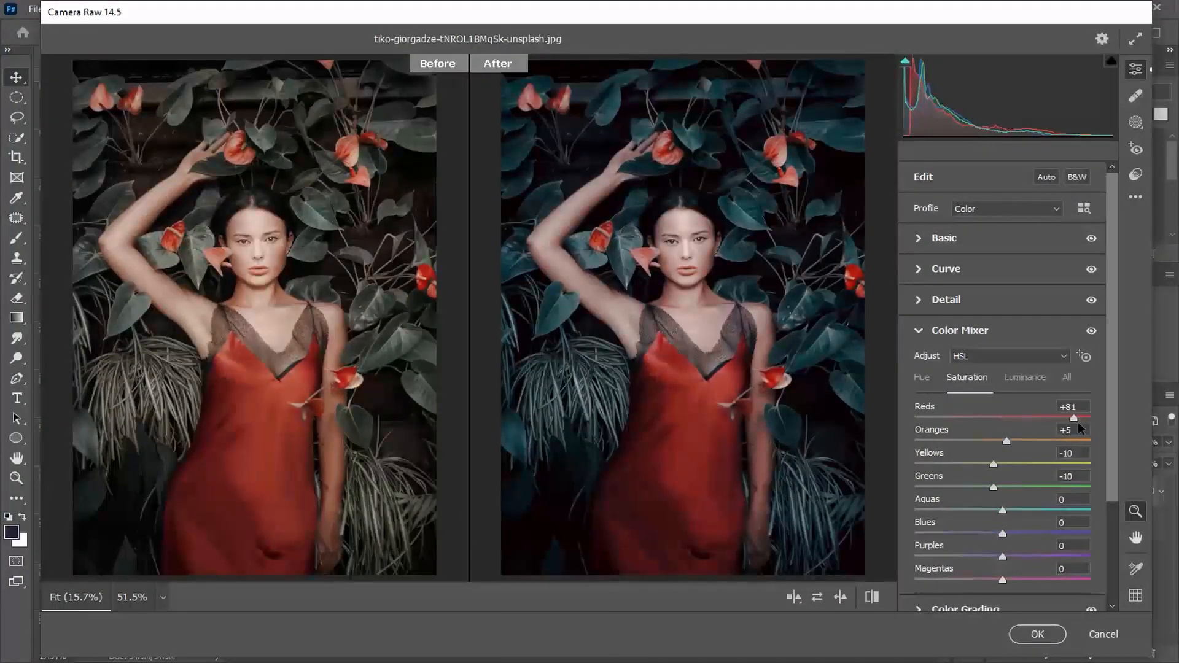
{"action": "mouse_move", "coordinate": [1012, 421]}
{"action": "left_mouse_down"}
{"action": "mouse_move", "coordinate": [917, 424]}
{"action": "mouse_move", "coordinate": [1016, 425]}
{"action": "left_mouse_up"}
{"action": "mouse_move", "coordinate": [1006, 441]}
{"action": "left_mouse_down"}
{"action": "mouse_move", "coordinate": [973, 442]}
{"action": "mouse_move", "coordinate": [1049, 440]}
{"action": "mouse_move", "coordinate": [1021, 447]}
{"action": "left_mouse_up"}
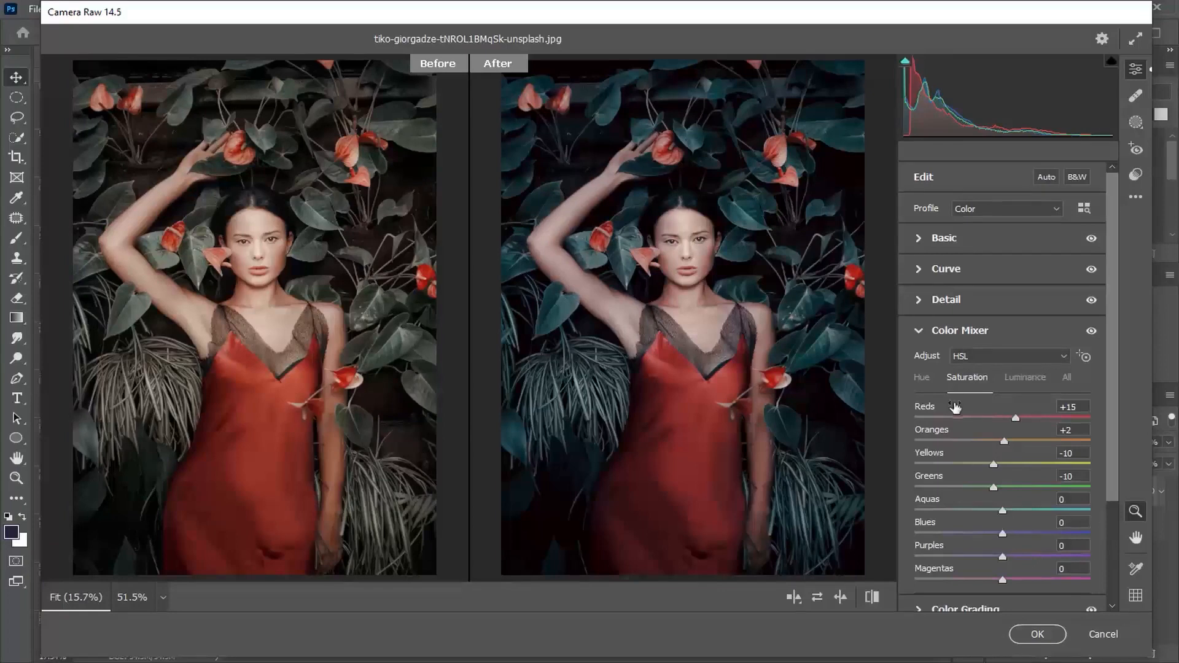
- Set the Color Mixer hue of Reds to -8 and Oranges to -2
{"action": "left_click", "coordinate": [919, 377]}
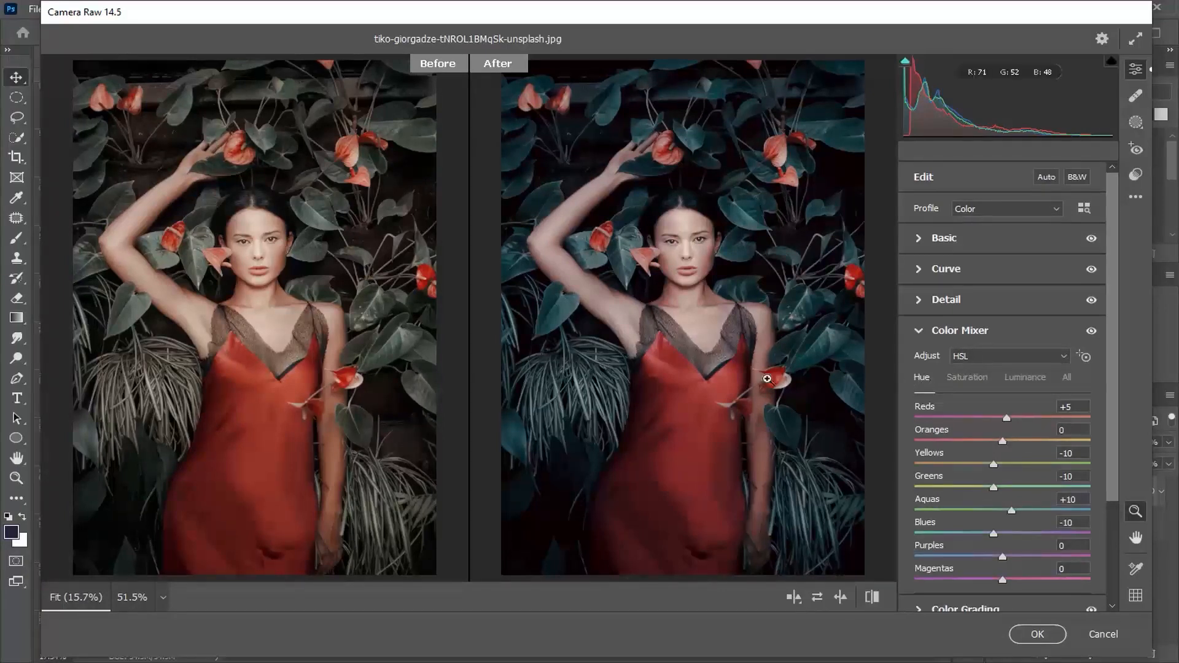
{"action": "left_click_drag", "start_coordinate": [1007, 420], "coordinate": [1090, 419]}
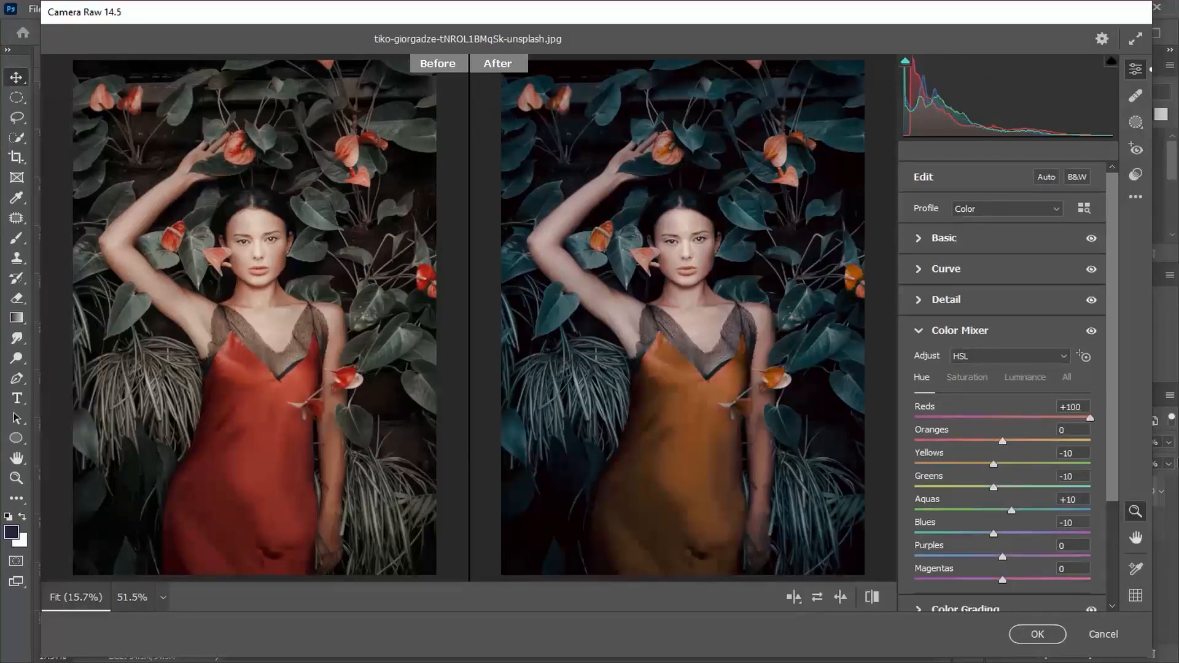
{"action": "left_click_drag", "start_coordinate": [1129, 459], "coordinate": [997, 448]}
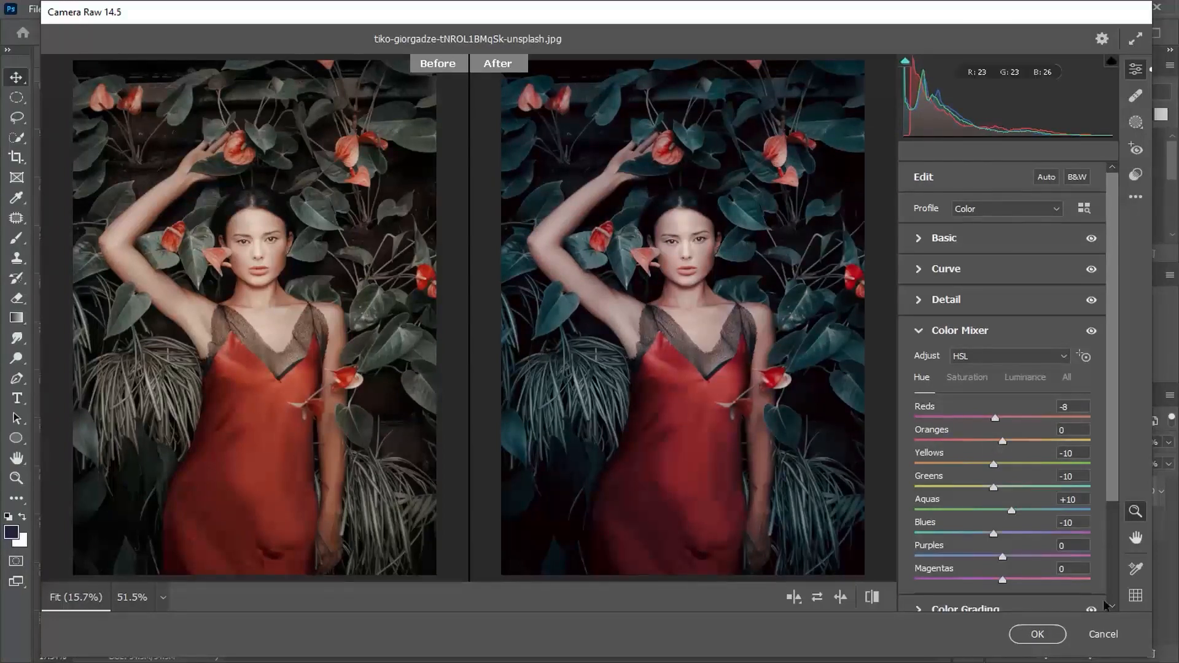
{"action": "mouse_move", "coordinate": [1002, 442]}
{"action": "left_mouse_down"}
{"action": "mouse_move", "coordinate": [1084, 445]}
{"action": "mouse_move", "coordinate": [984, 444]}
{"action": "mouse_move", "coordinate": [1015, 441]}
{"action": "mouse_move", "coordinate": [994, 443]}
{"action": "left_mouse_up"}
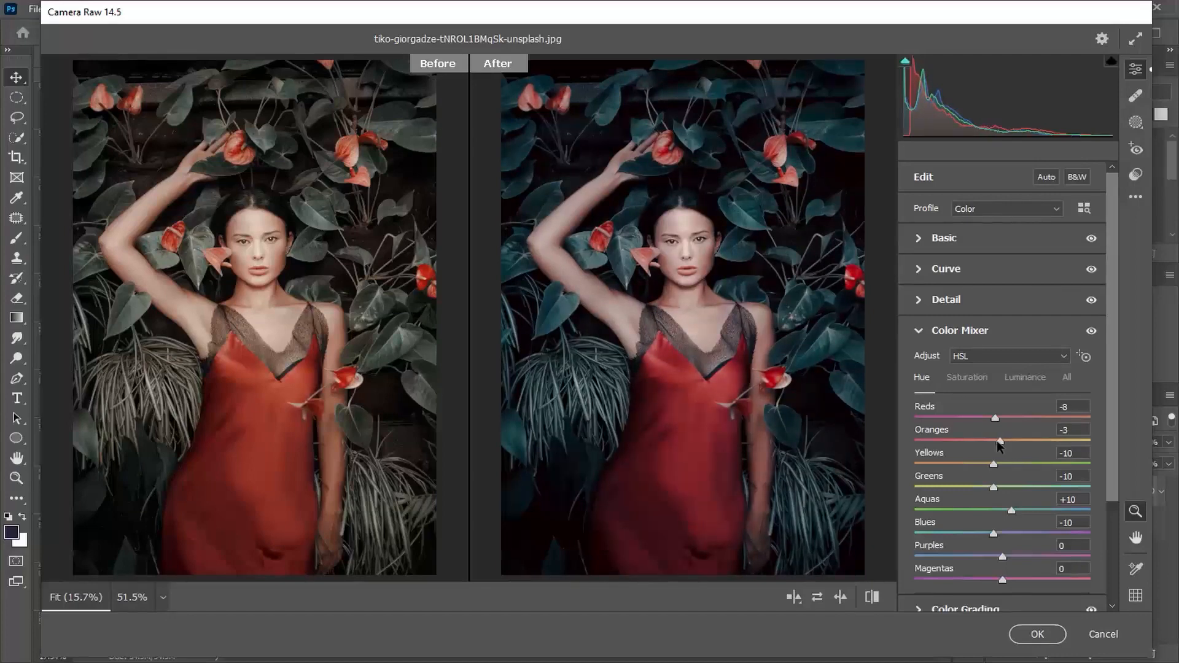
{"action": "left_click", "coordinate": [928, 332]}
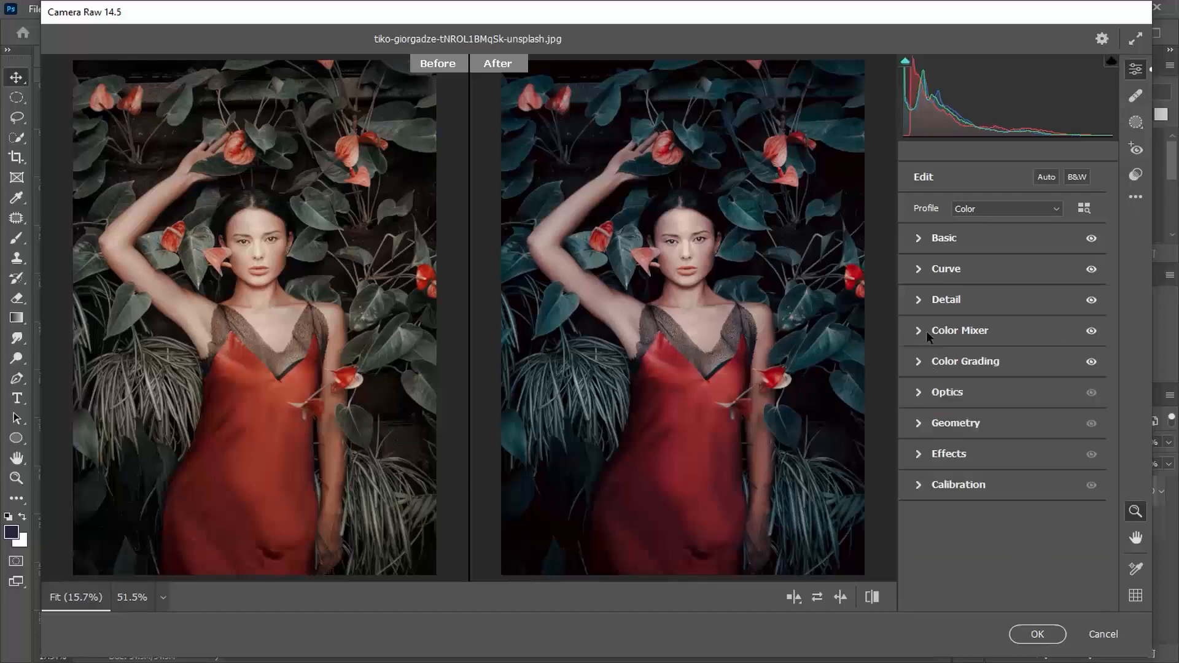
- Darken the photo's edges with an Effects Vignetting of -5 and an Optics Vignette of -29
{"action": "left_click", "coordinate": [959, 454]}
{"action": "mouse_move", "coordinate": [1003, 442]}
{"action": "left_mouse_down"}
{"action": "mouse_move", "coordinate": [925, 445]}
{"action": "mouse_move", "coordinate": [964, 443]}
{"action": "mouse_move", "coordinate": [928, 456]}
{"action": "mouse_move", "coordinate": [941, 445]}
{"action": "mouse_move", "coordinate": [1020, 455]}
{"action": "mouse_move", "coordinate": [999, 458]}
{"action": "left_mouse_up"}
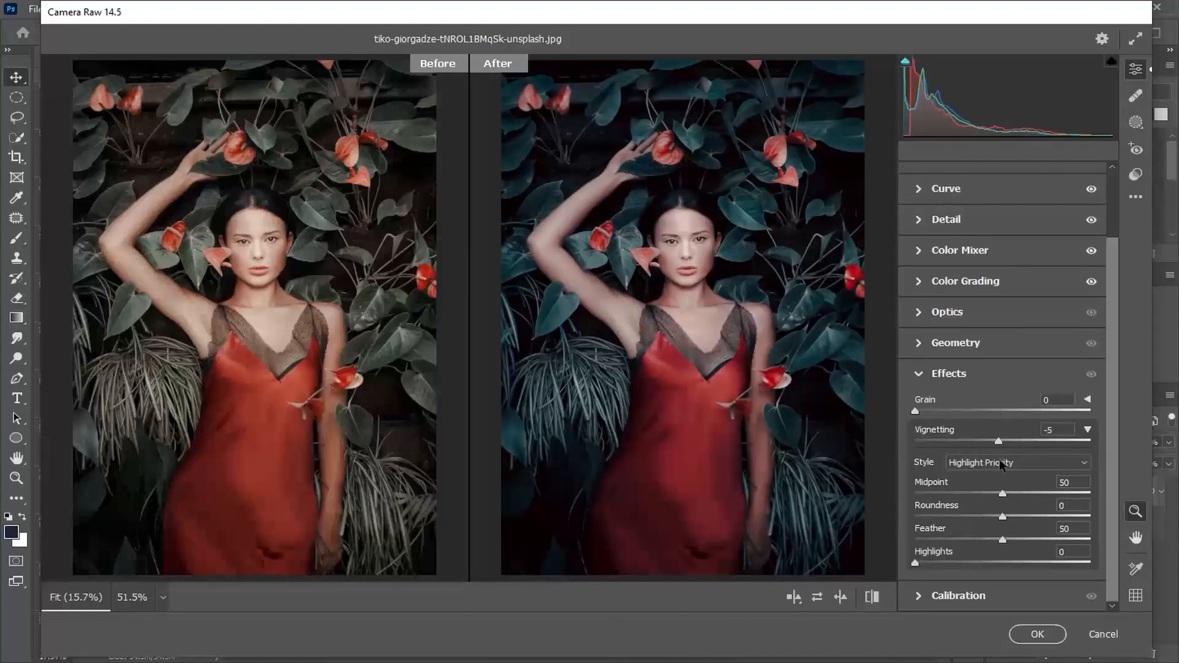
{"action": "left_click", "coordinate": [976, 373]}
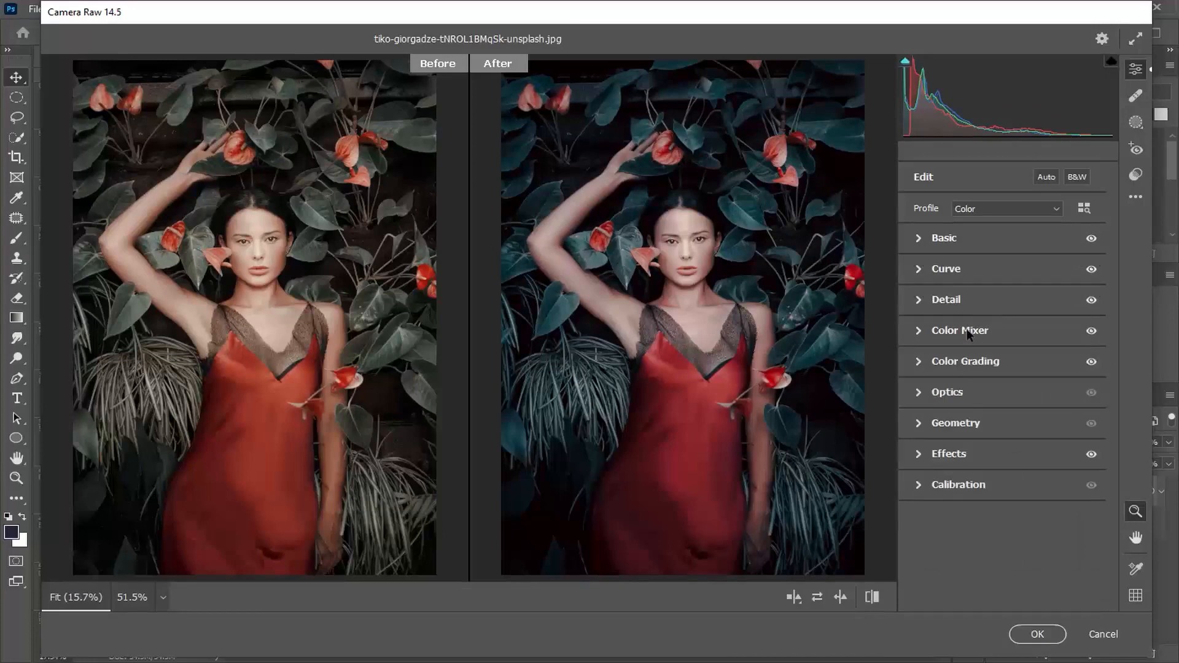
{"action": "left_click", "coordinate": [966, 396]}
{"action": "left_click_drag", "start_coordinate": [1005, 459], "coordinate": [981, 466]}
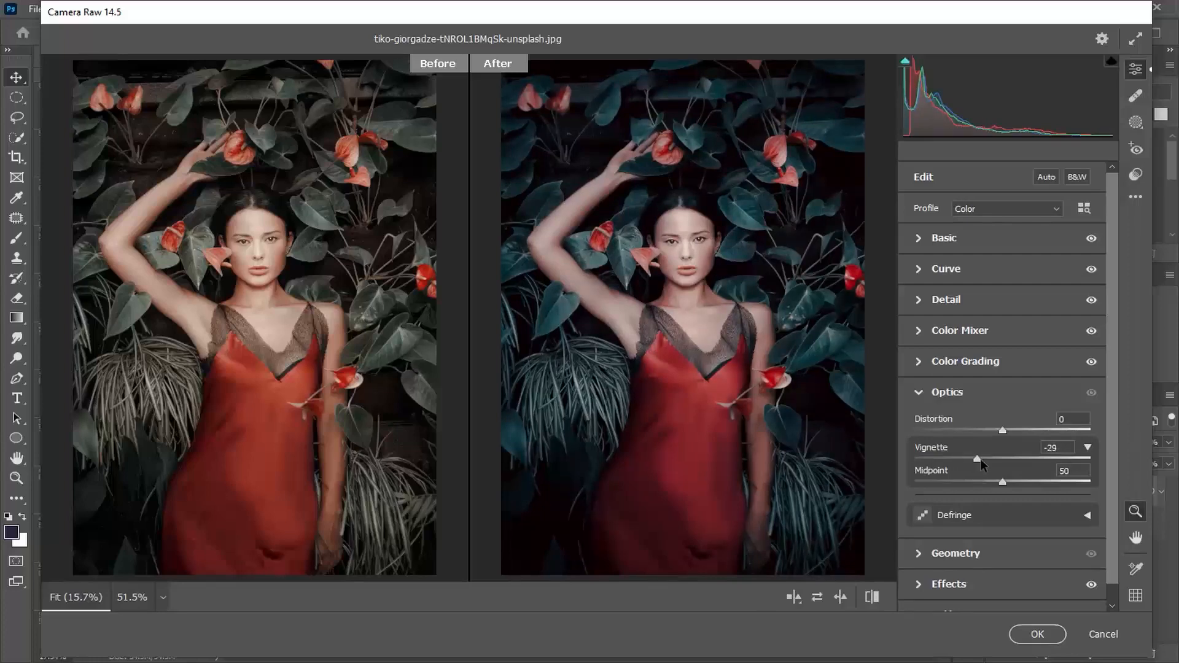
- Adjust the parametric curve to Highlights +2, Lights -2 and Shadows +2
{"action": "left_click", "coordinate": [926, 294]}
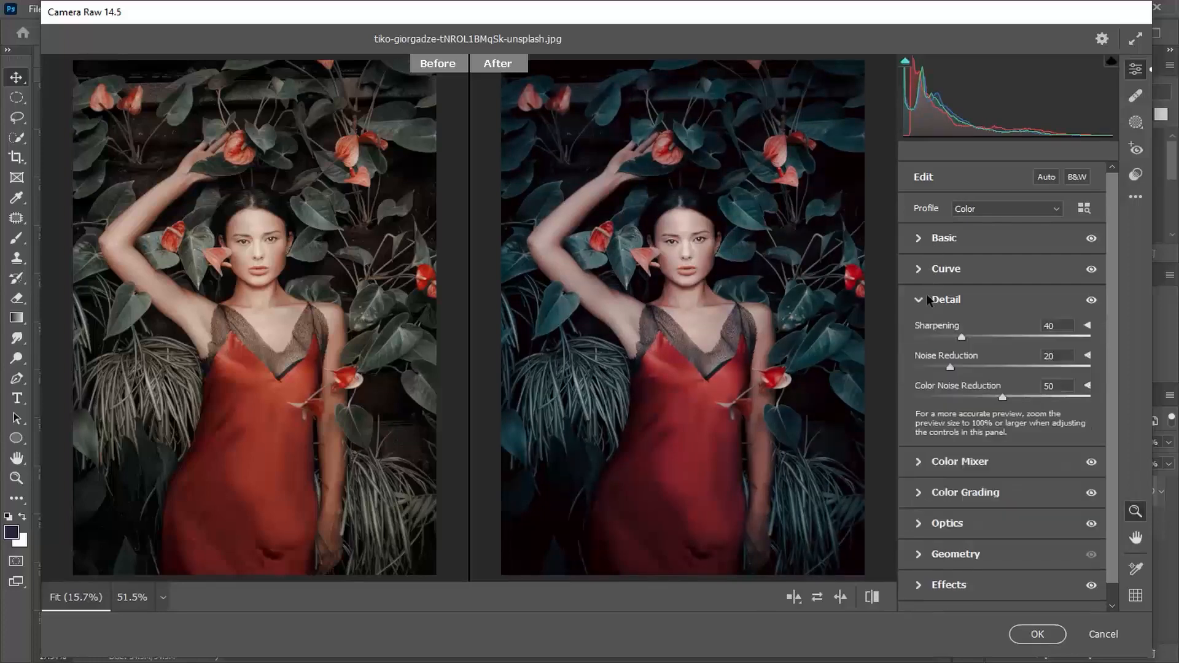
{"action": "left_click", "coordinate": [1063, 322]}
{"action": "left_click", "coordinate": [974, 261]}
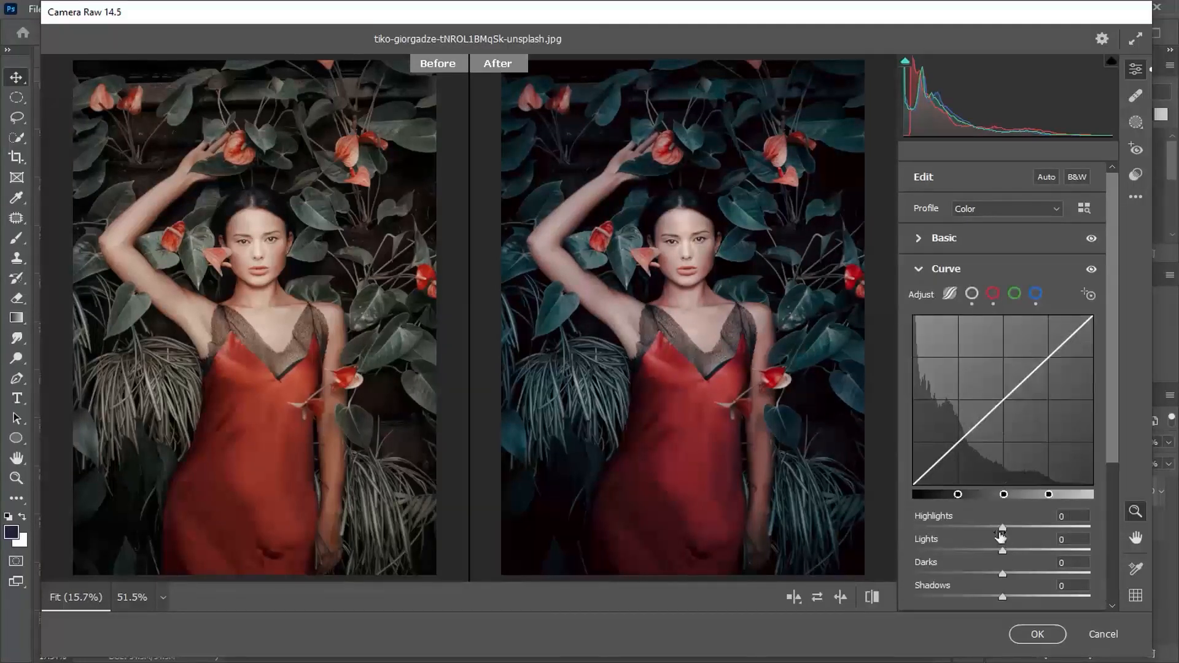
{"action": "mouse_move", "coordinate": [1004, 527]}
{"action": "left_mouse_down"}
{"action": "mouse_move", "coordinate": [1019, 527]}
{"action": "mouse_move", "coordinate": [1008, 520]}
{"action": "left_mouse_up"}
{"action": "type", "text": "2"}
{"action": "left_click_drag", "start_coordinate": [1001, 551], "coordinate": [1006, 598]}
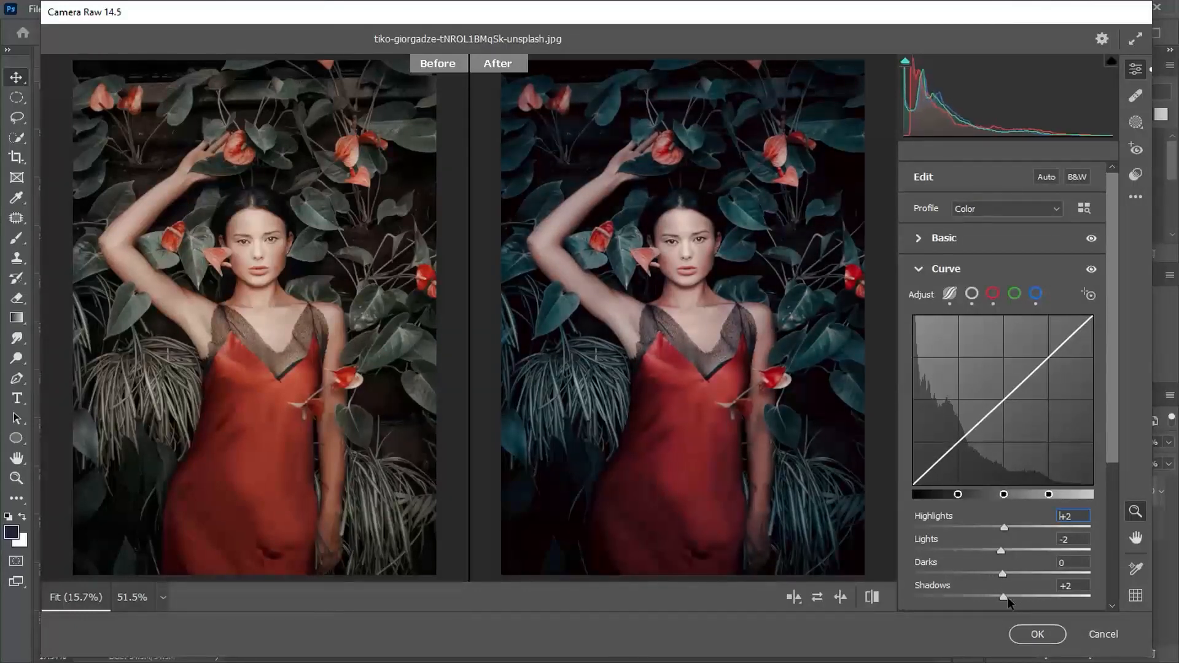
{"action": "left_click", "coordinate": [923, 271]}
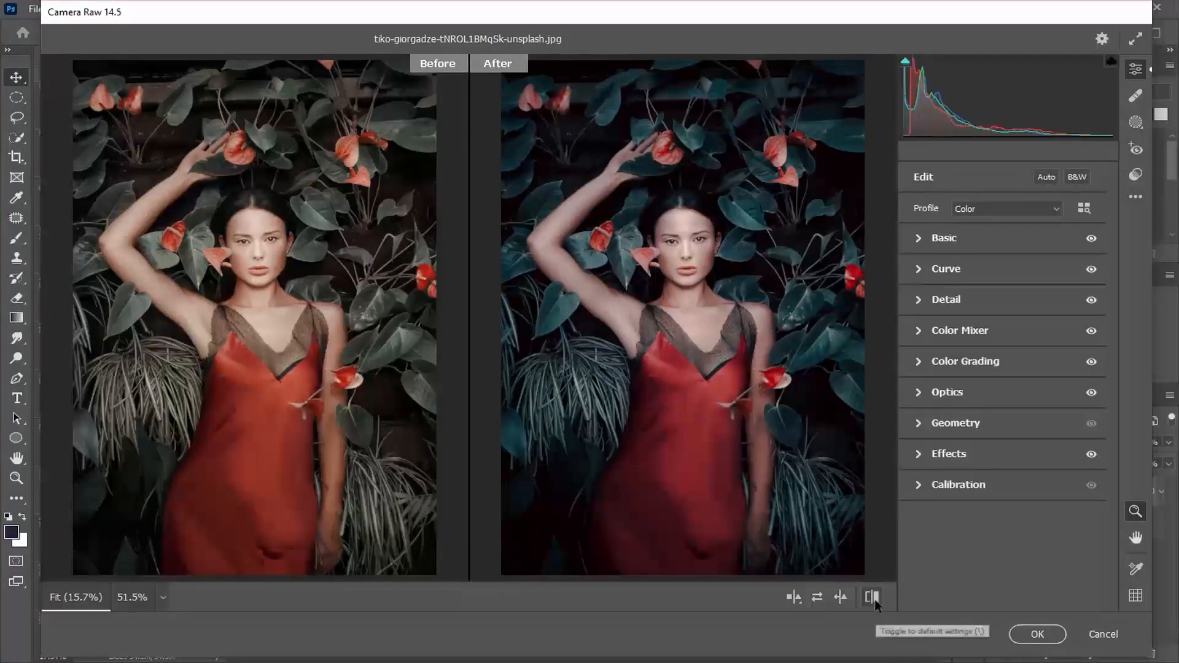
- Compare the woman's face and the whole grade up close against the default settings
{"action": "left_click", "coordinate": [840, 596]}
{"action": "left_click", "coordinate": [840, 597]}
{"action": "left_click", "coordinate": [666, 200]}
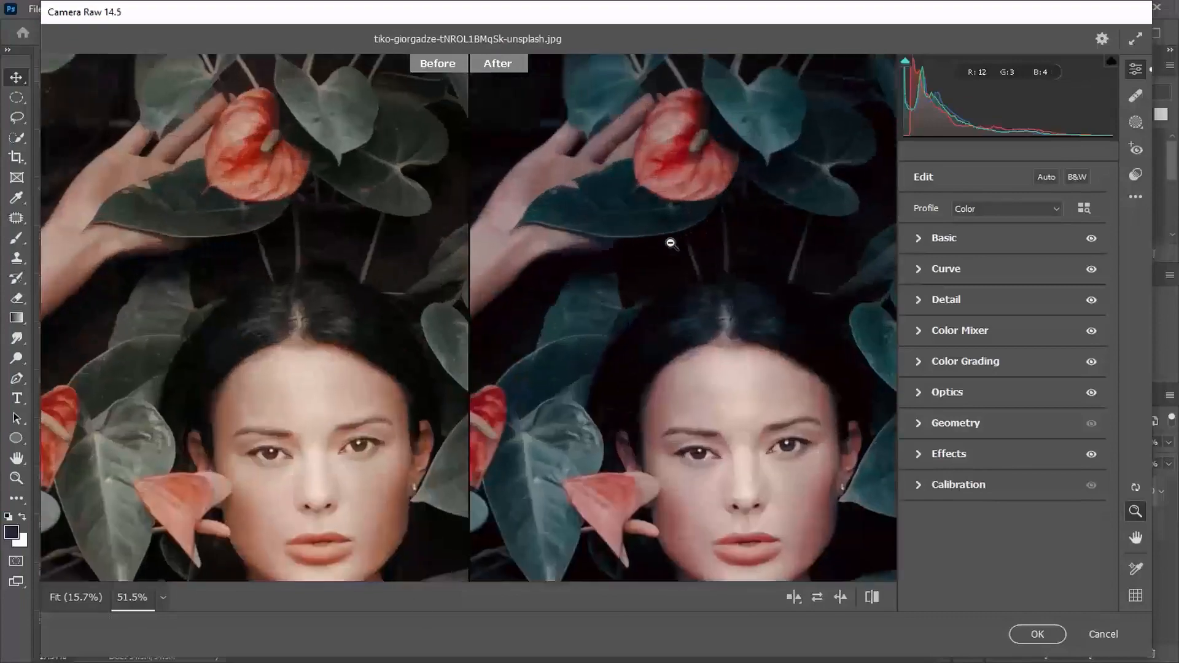
{"action": "key", "text": "h"}
{"action": "left_click_drag", "start_coordinate": [685, 353], "coordinate": [721, 193]}
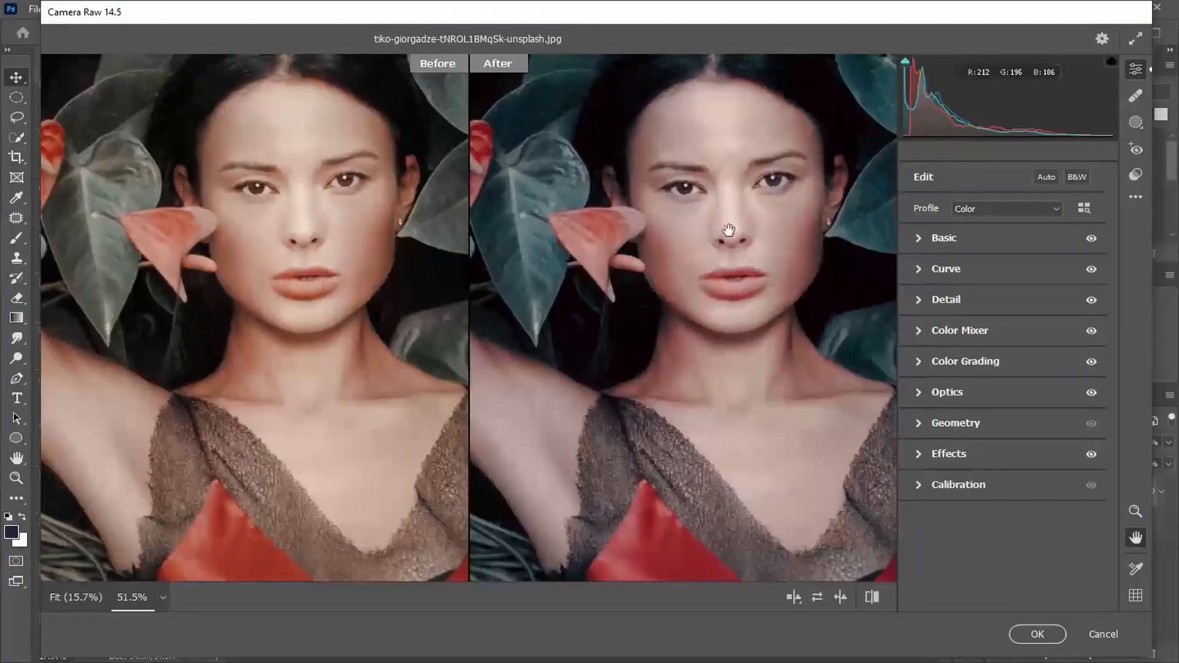
{"action": "left_click", "coordinate": [872, 597]}
{"action": "left_click", "coordinate": [877, 602]}
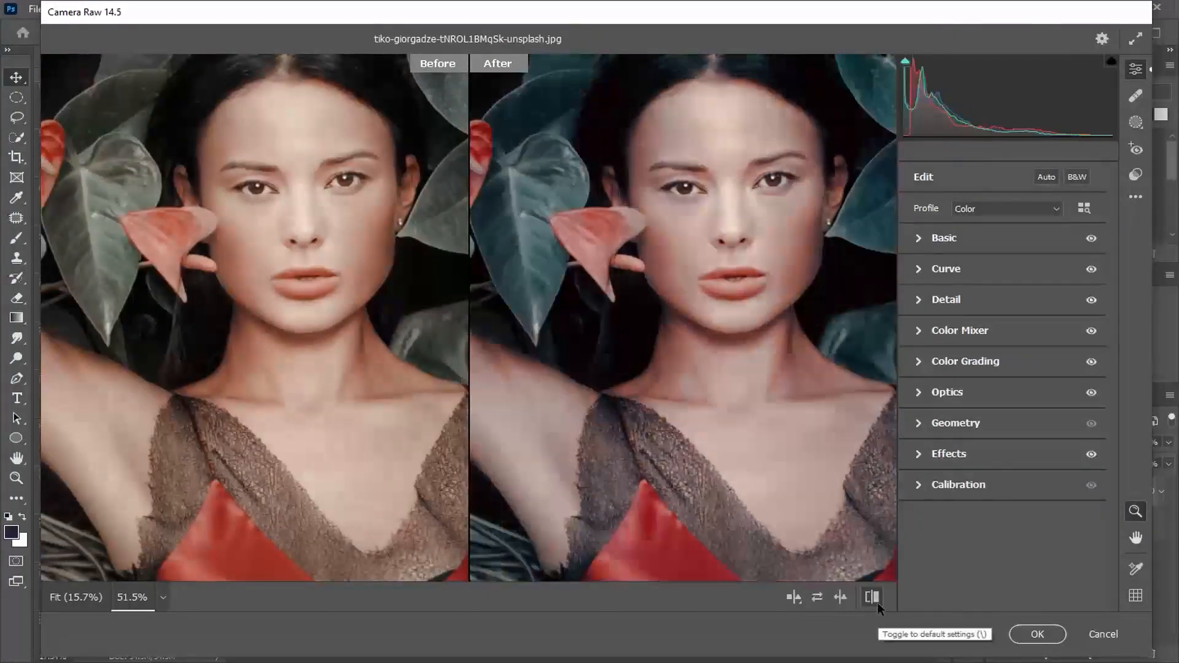
- Apply the Camera Raw edits, show the Background layer, and toggle Layer 1's visibility to compare with the original
{"action": "left_click", "coordinate": [1036, 634]}
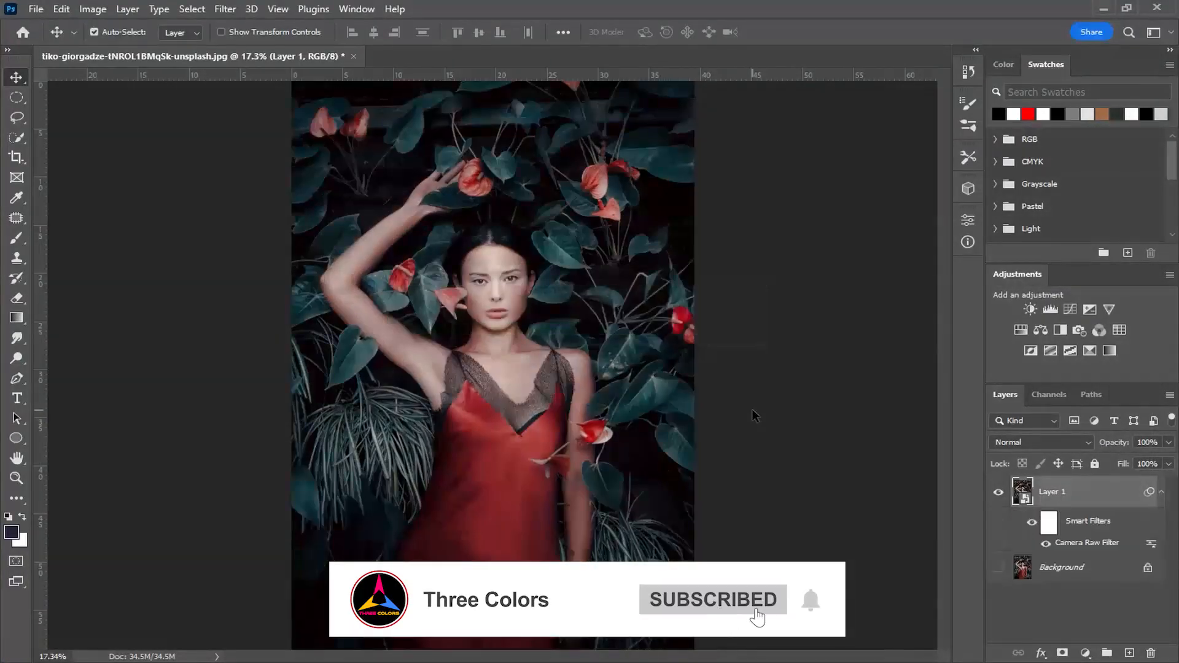
{"action": "left_click", "coordinate": [998, 567]}
{"action": "left_click", "coordinate": [998, 494]}
{"action": "left_click", "coordinate": [998, 494]}
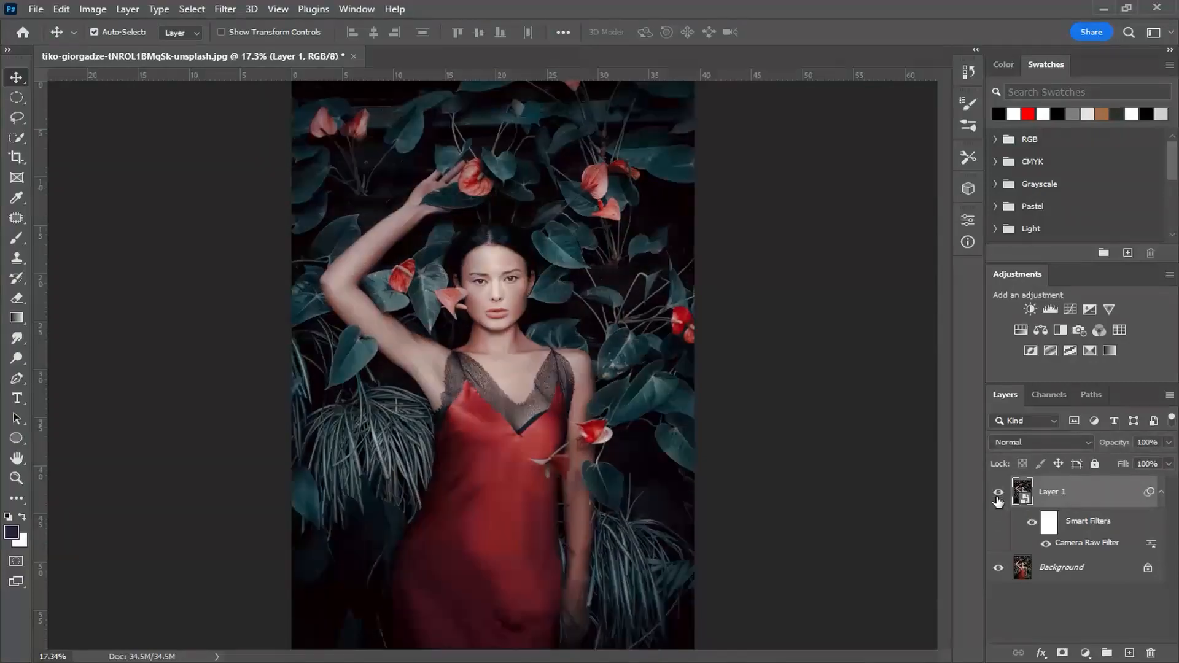